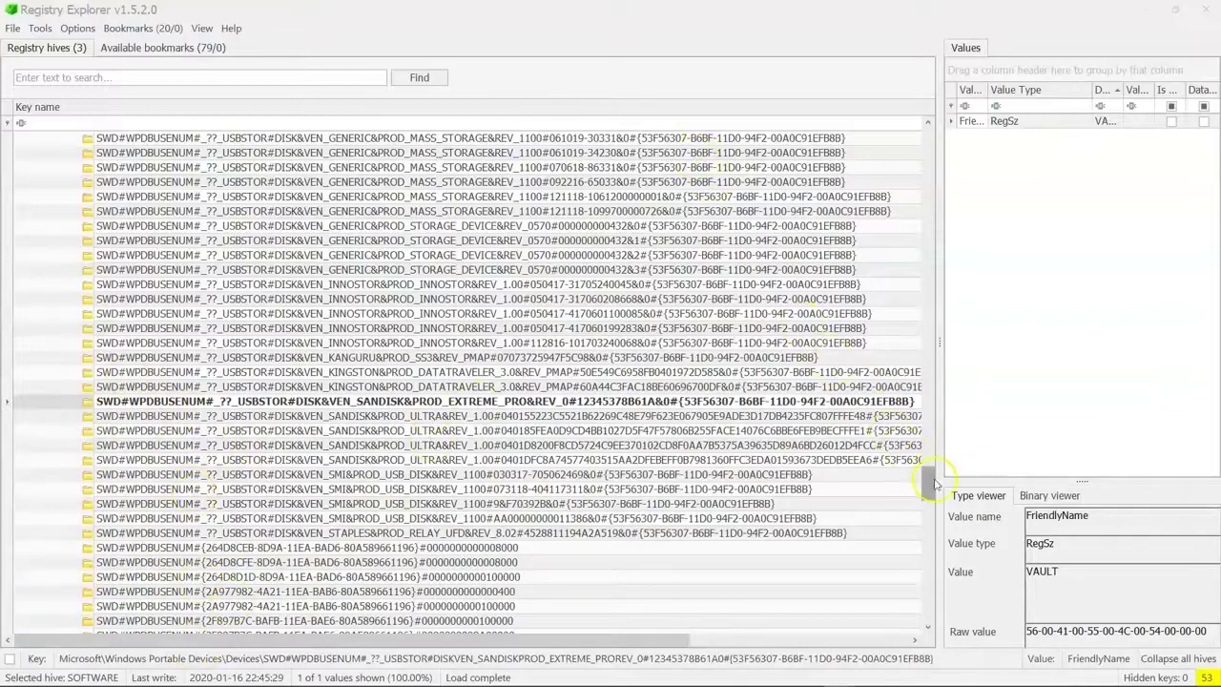
- Open SYSTEM's MountedDevices key and widen its values grid across most of the window
left_click_drag(931, 483, 930, 131)
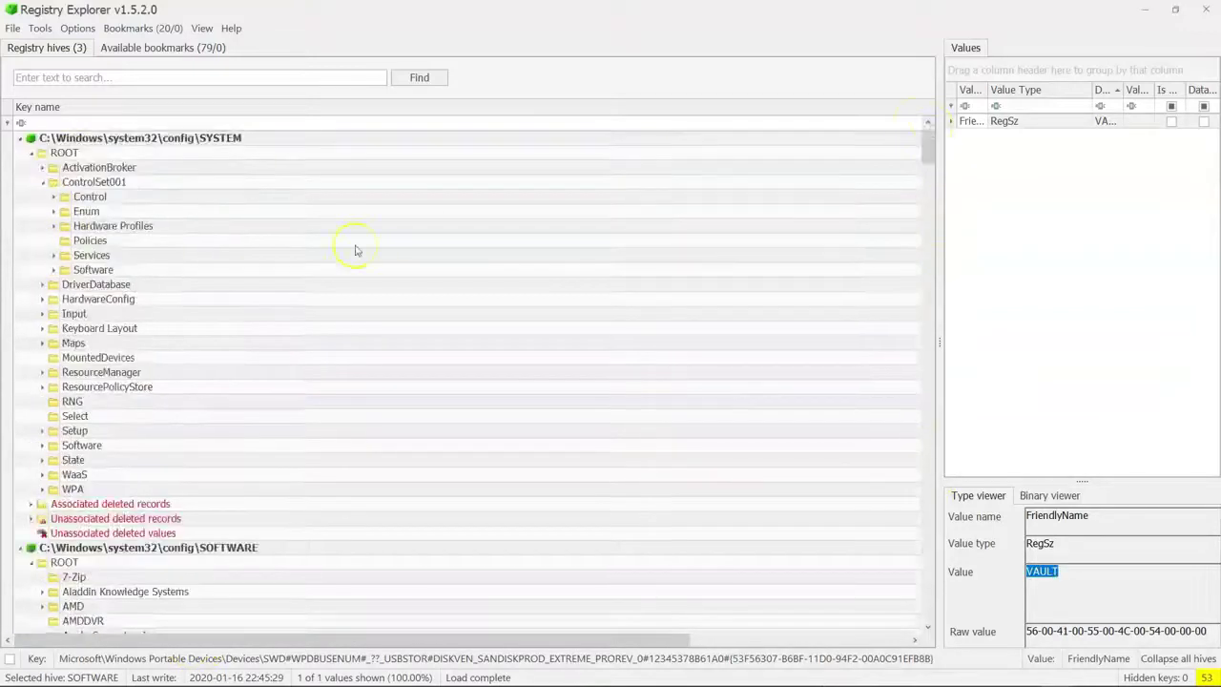
left_click(53, 141)
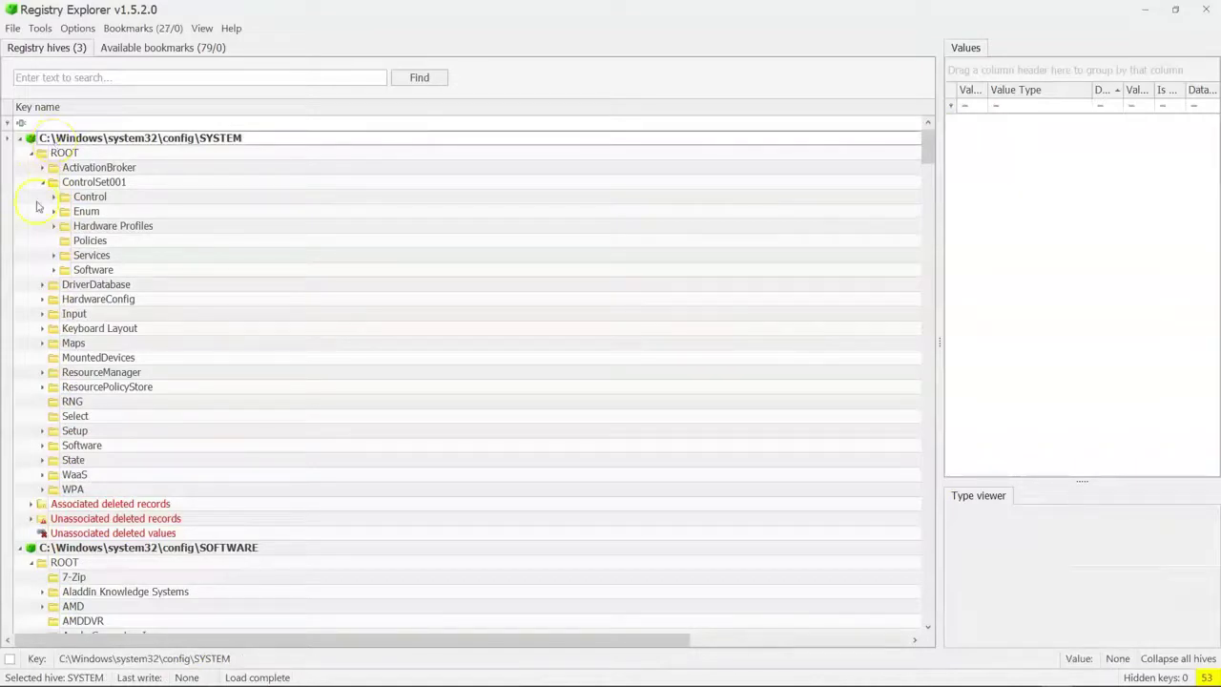
left_click(75, 358)
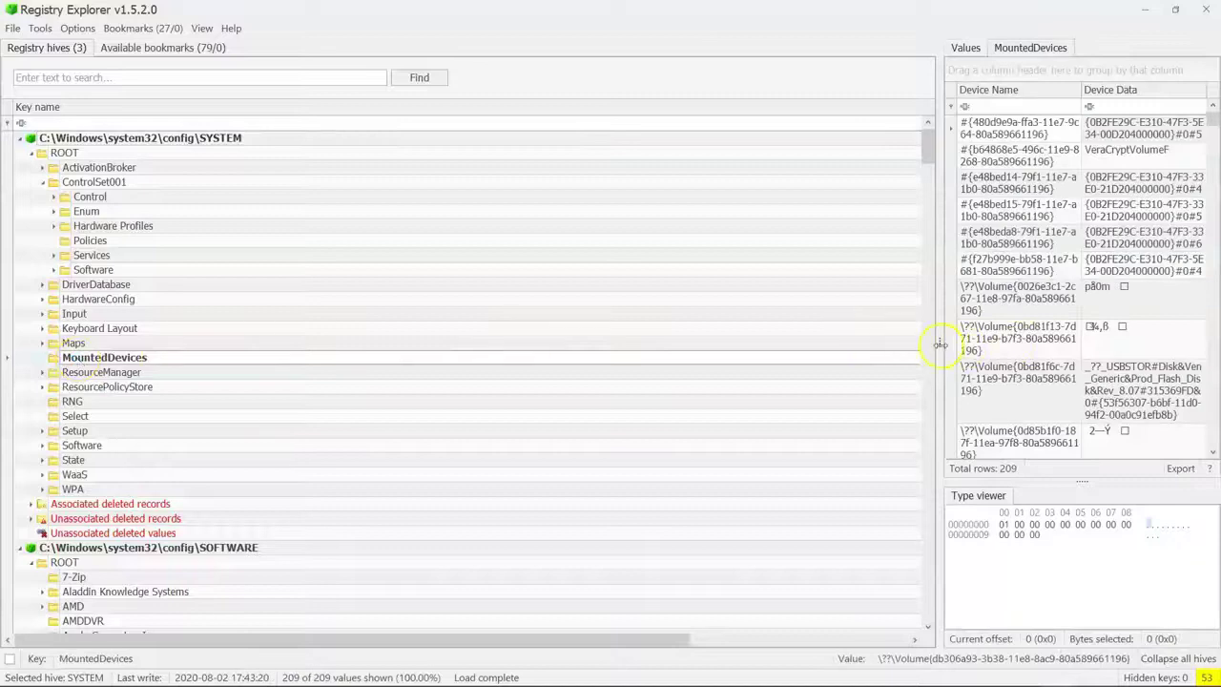
left_click_drag(940, 343, 203, 363)
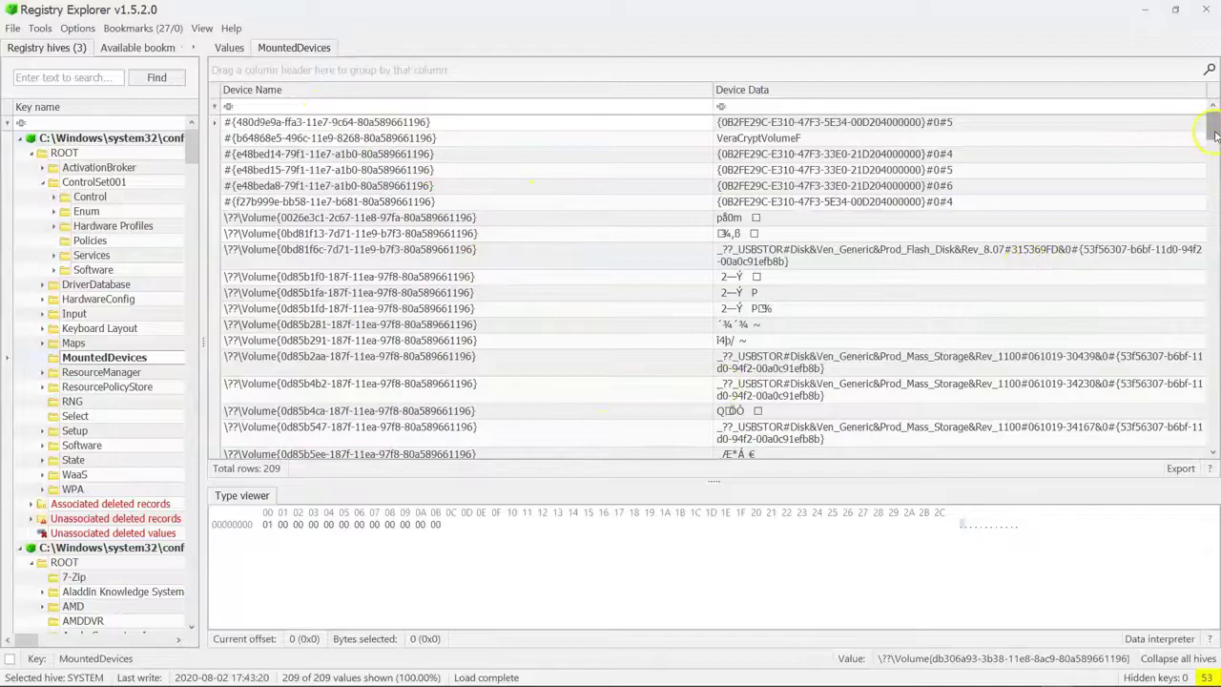
mouse_move(1211, 131)
left_mouse_down()
mouse_move(1204, 355)
mouse_move(1206, 124)
left_mouse_up()
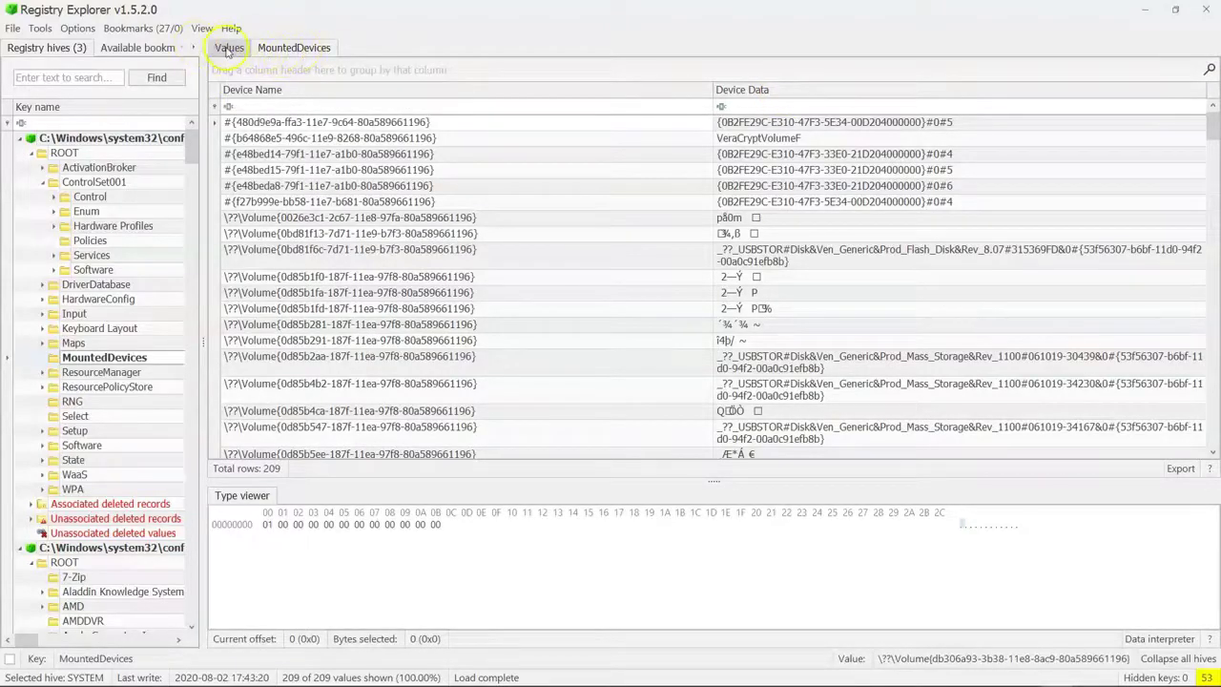
- Switch to the raw Values listing and inspect drives O: and F:, selecting F's 24 data bytes
left_click(227, 48)
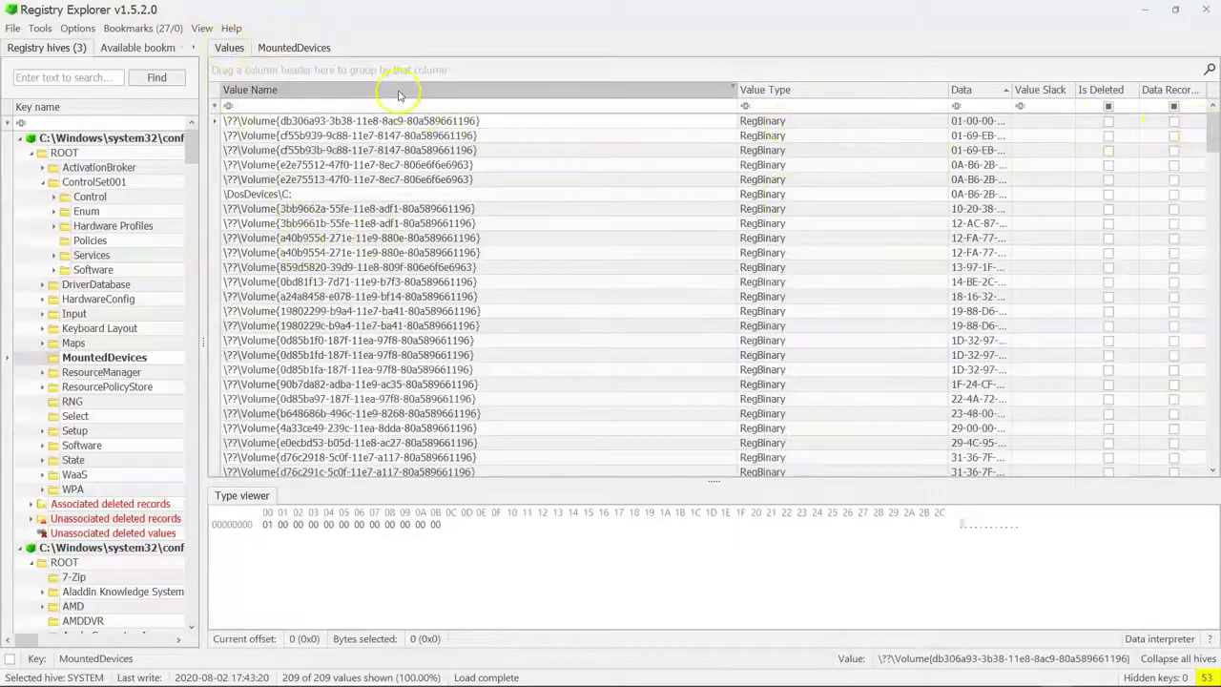
left_click_drag(1211, 134, 1212, 170)
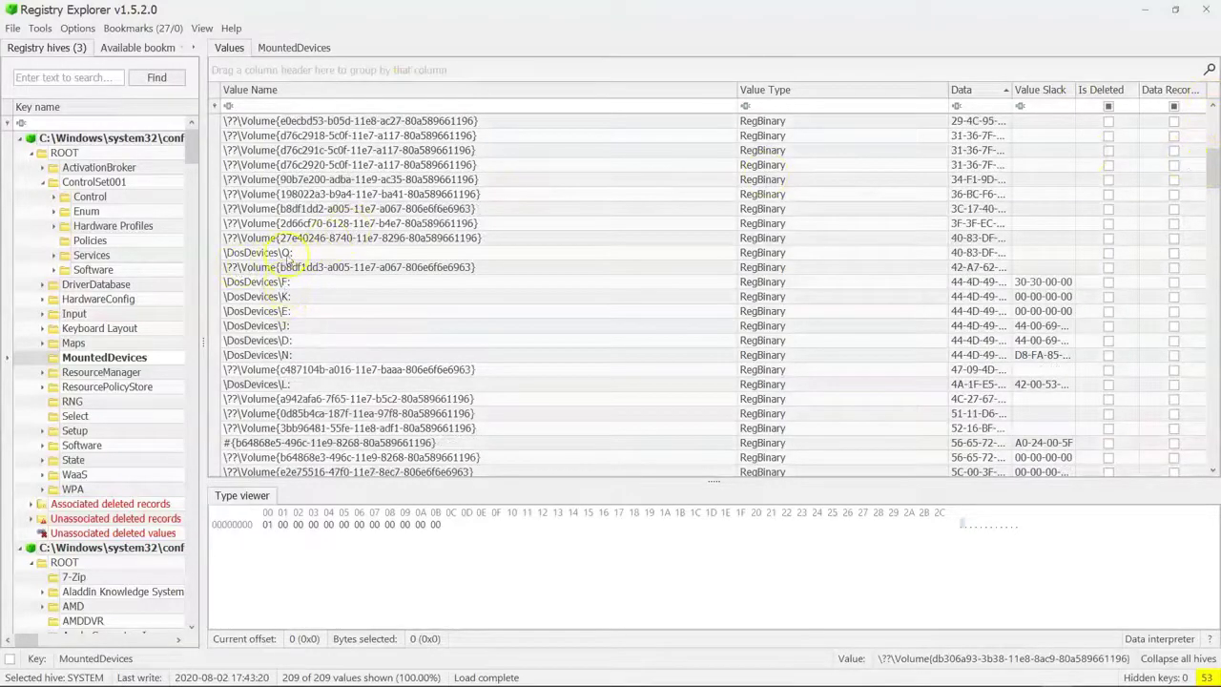
left_click(287, 255)
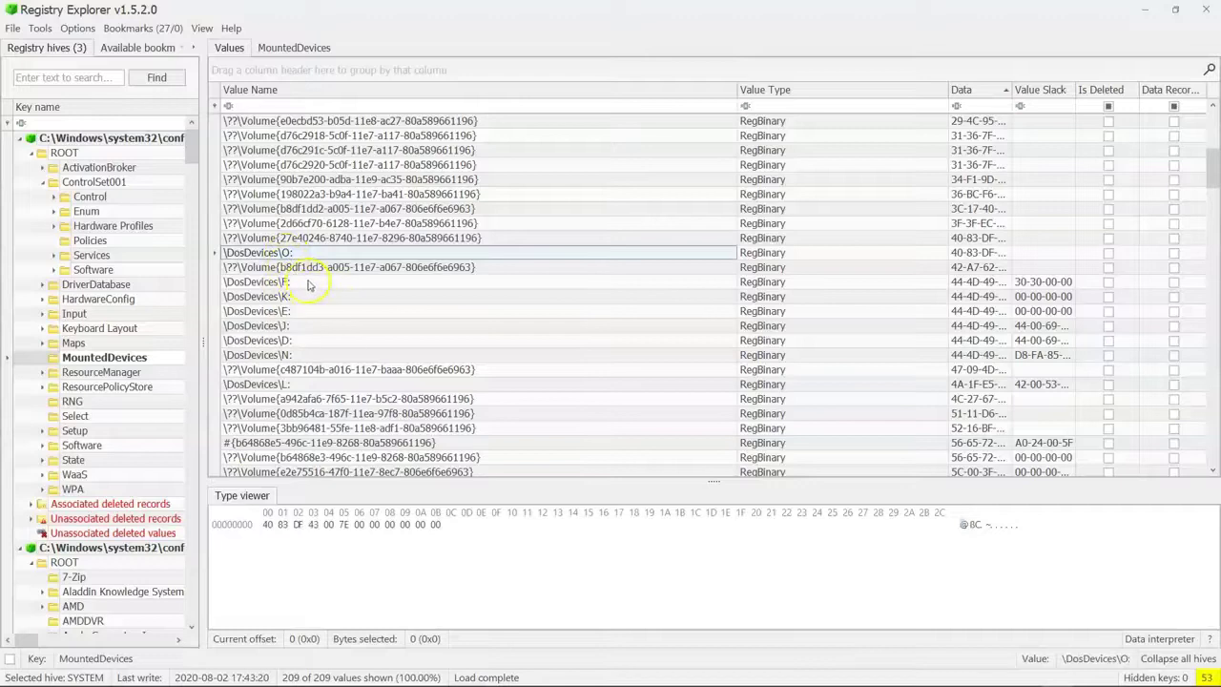
left_click(307, 283)
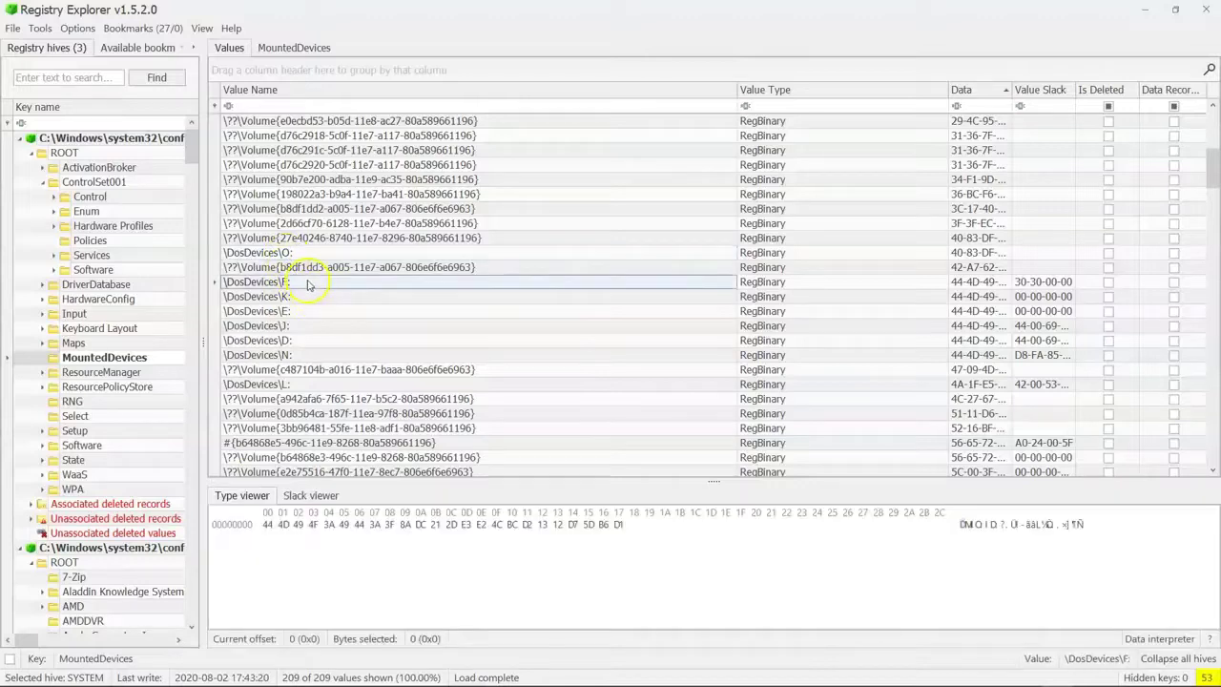
left_click(1093, 523)
left_click_drag(1093, 523, 960, 525)
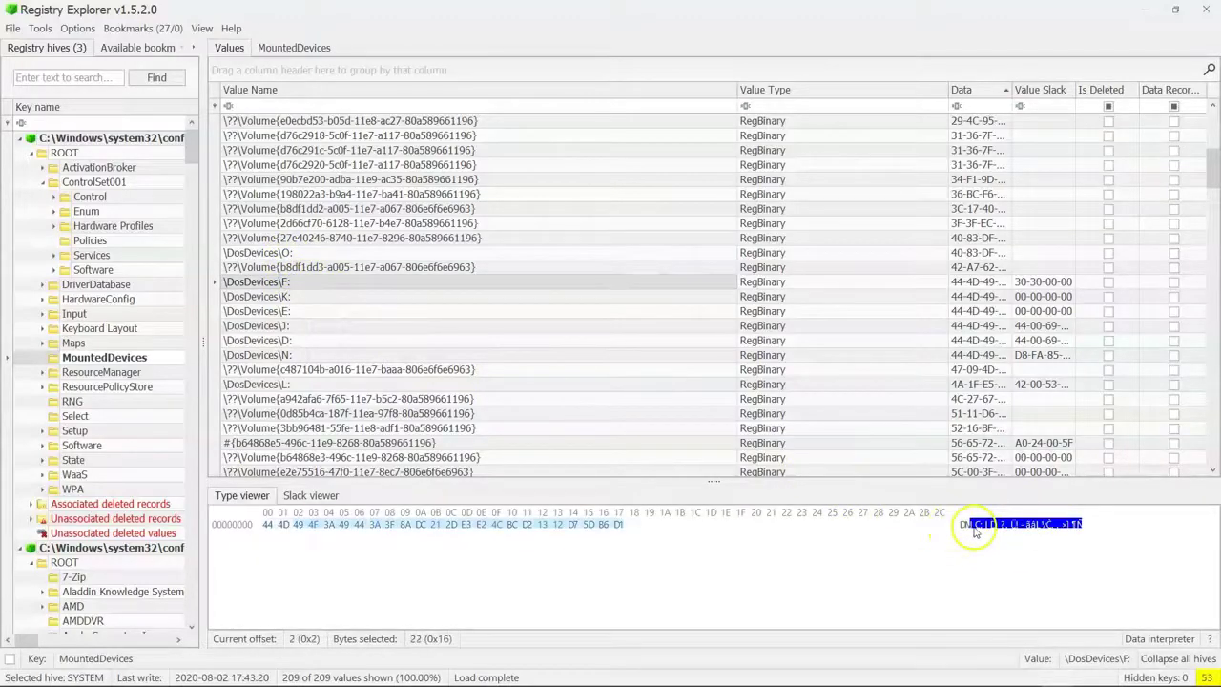
- Inspect the stored data of drive letters E:, J:, D:, N: and L:
left_click(310, 313)
left_click(311, 328)
left_click(314, 344)
left_click(307, 356)
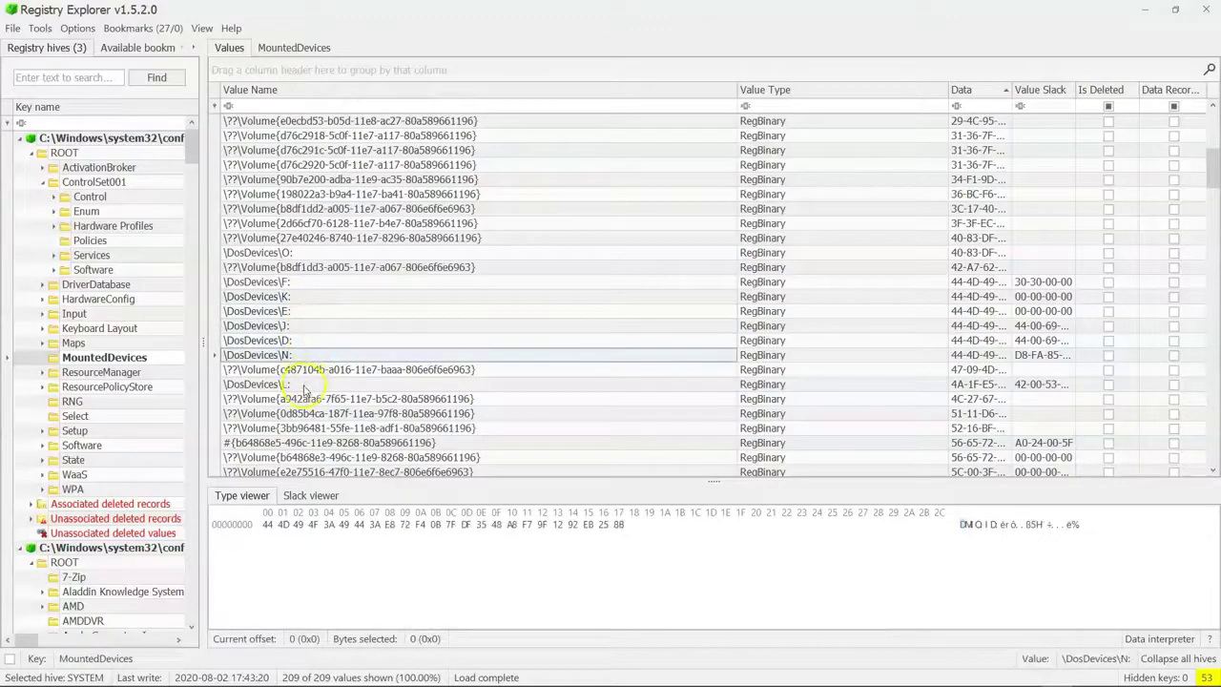
left_click(303, 386)
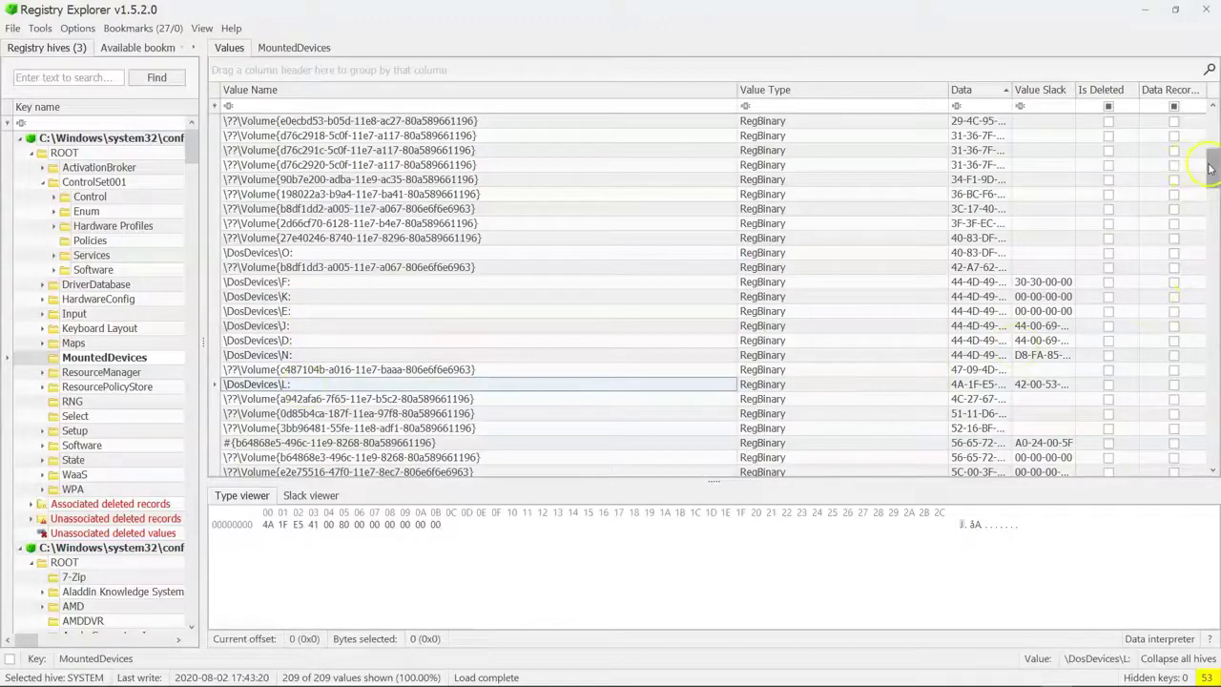
left_click_drag(1206, 169, 1204, 208)
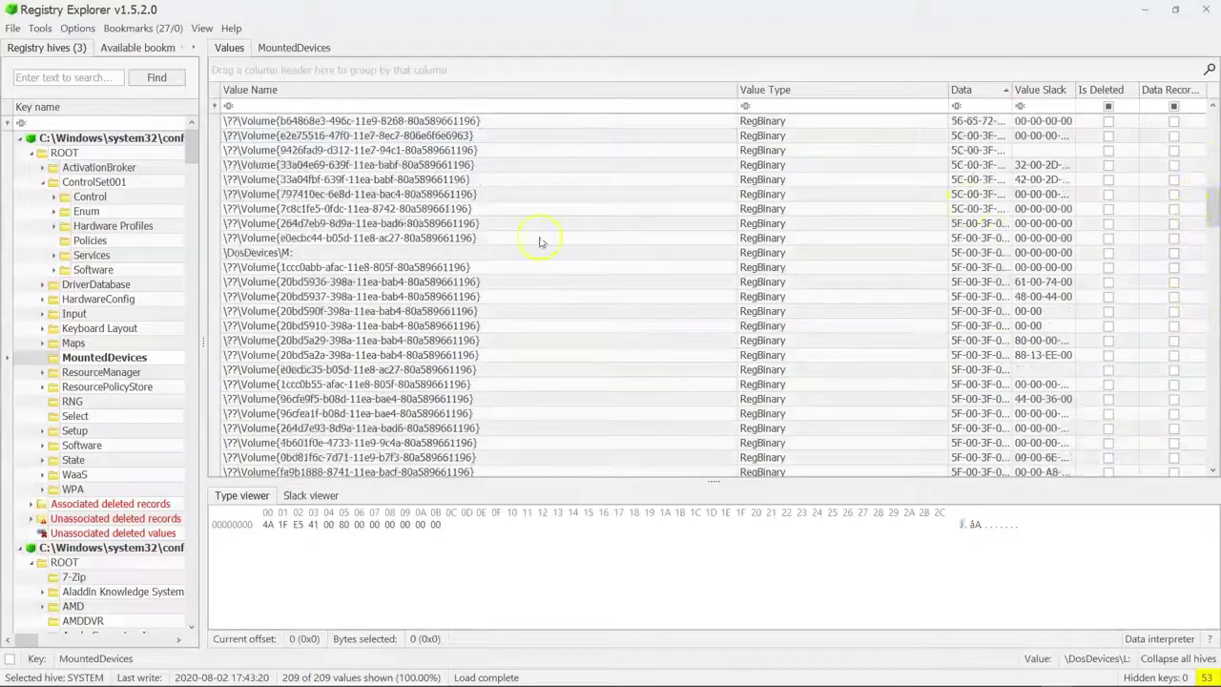
- Inspect drives M:, I: and G:, marking M's USBSTOR string and G's SanDisk serial
left_click(401, 254)
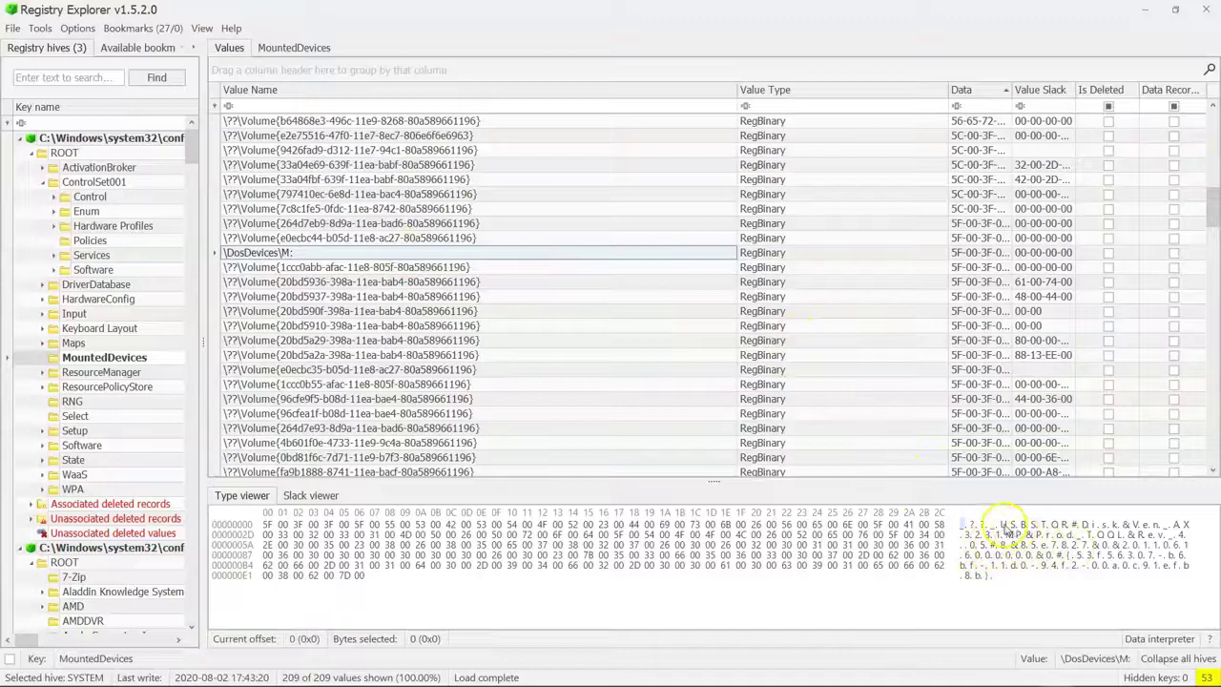
left_click_drag(1001, 524, 1033, 588)
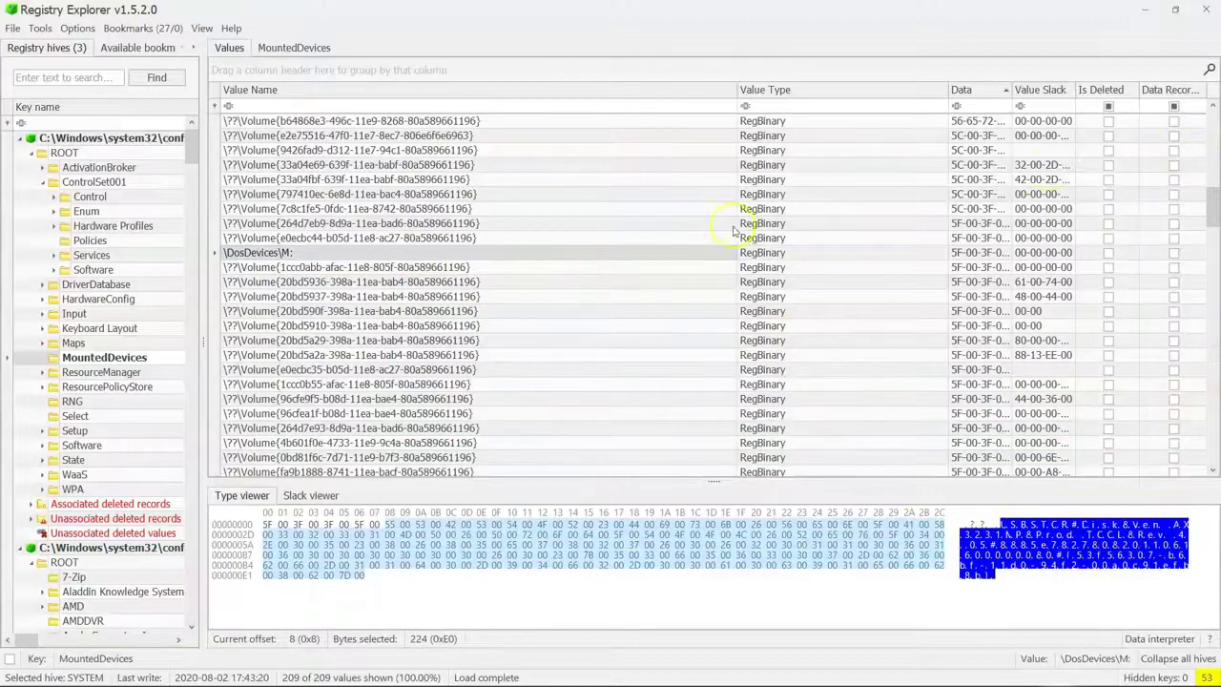
left_click_drag(1208, 196, 1206, 297)
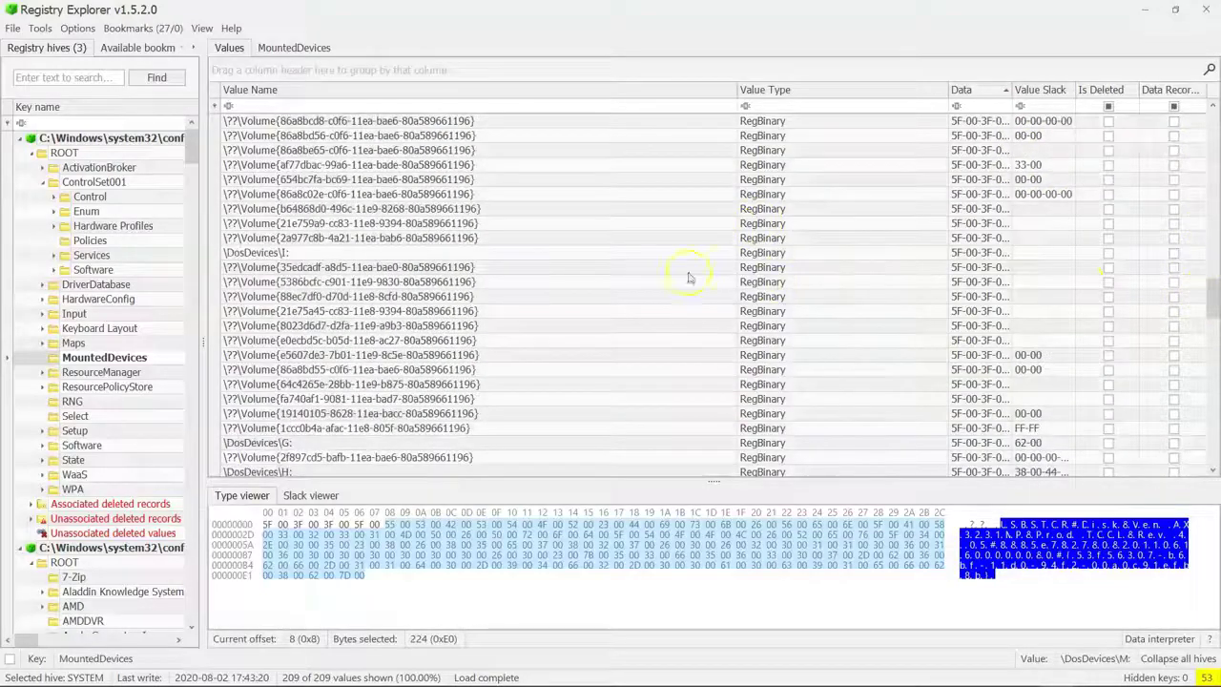
left_click(594, 257)
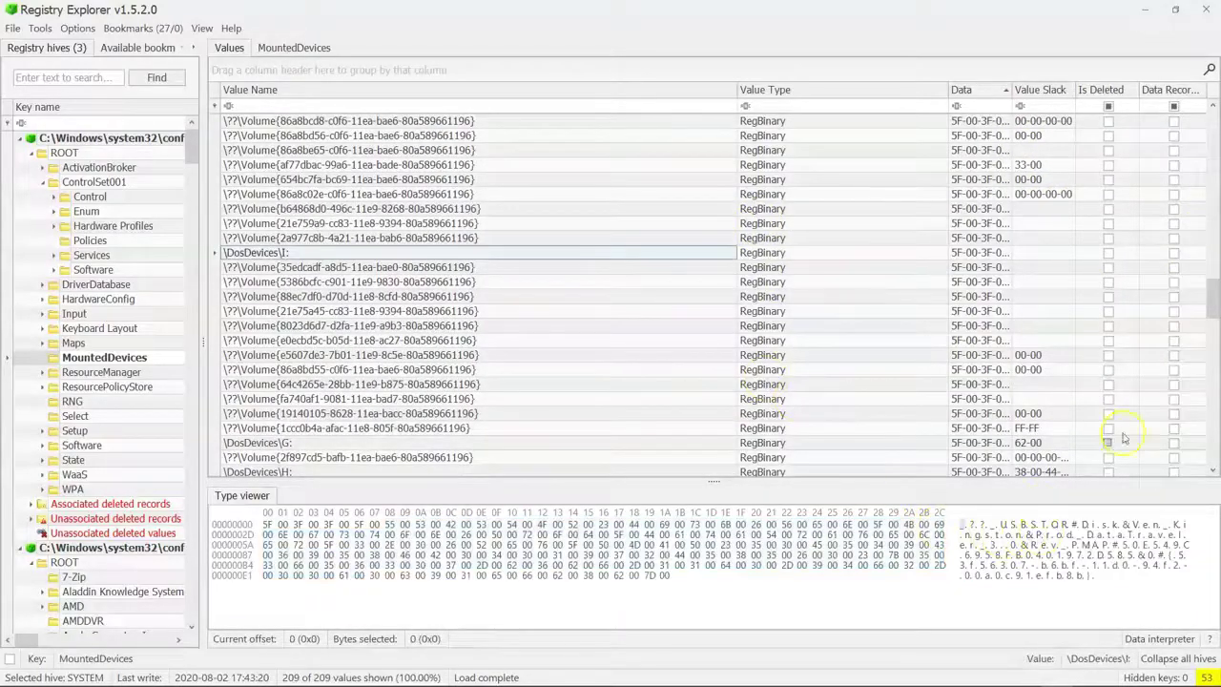
left_click(359, 443)
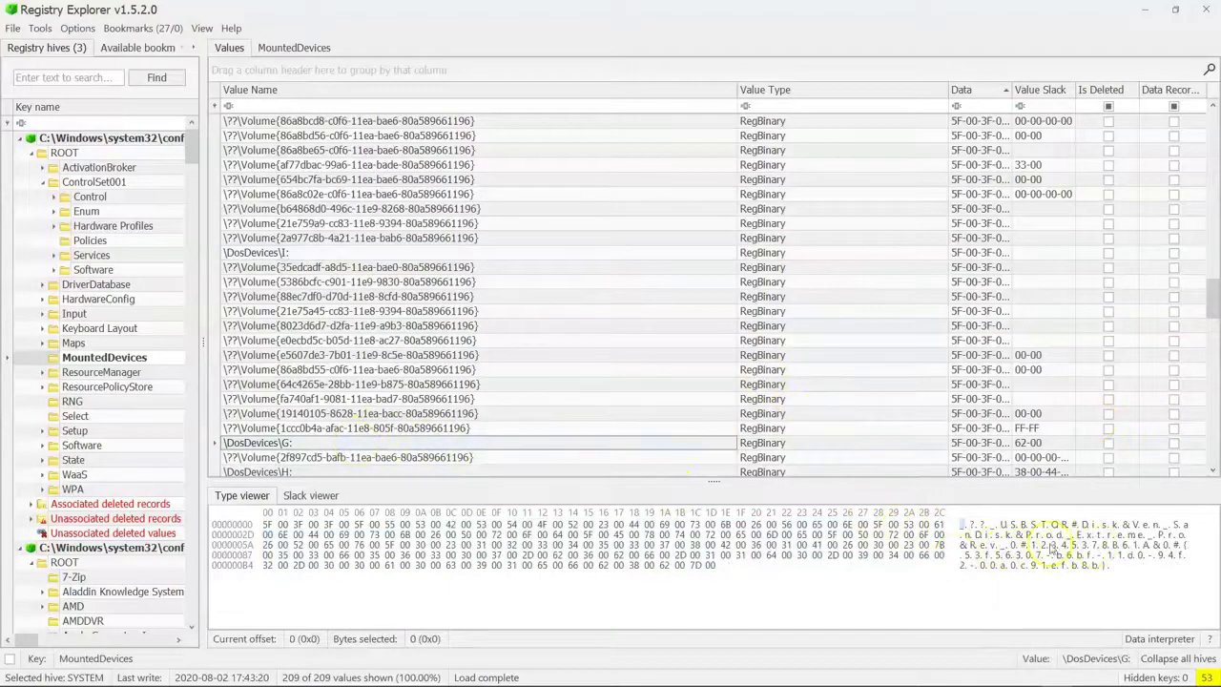
left_click_drag(1028, 545, 1154, 551)
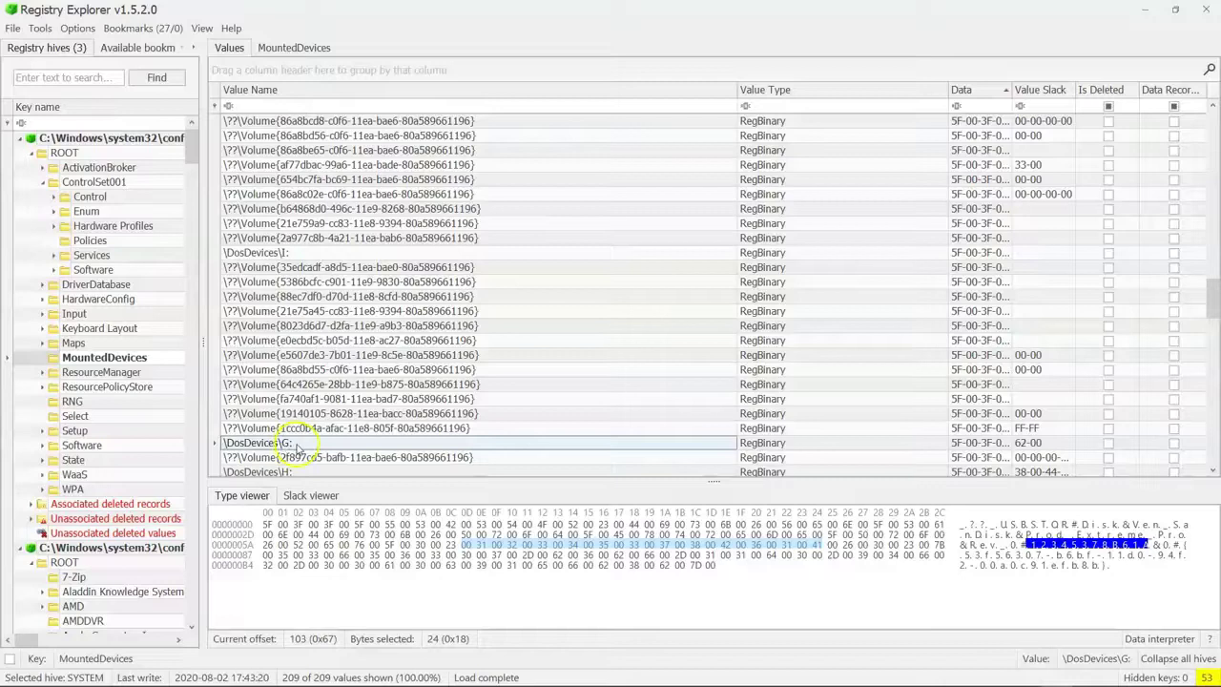
- Check volume entries 64c4265e, e5607de3 and 86a8bd55, marking the serial in 64c4265e's data
left_click(466, 384)
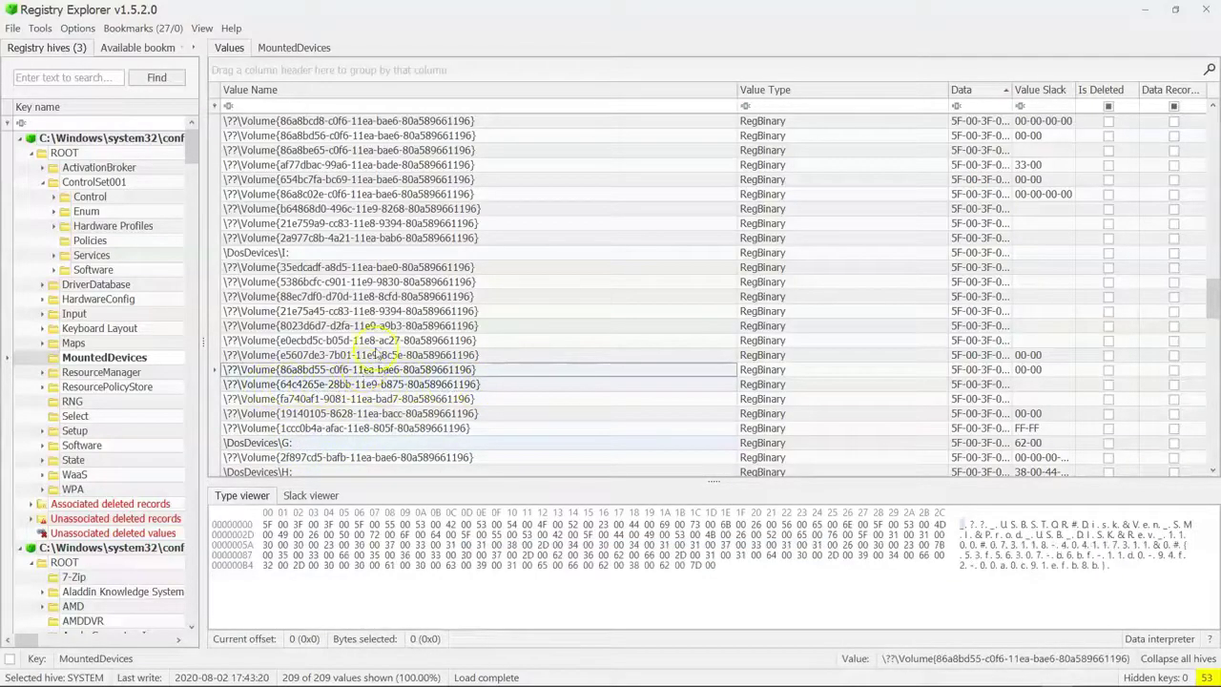
left_click(378, 355)
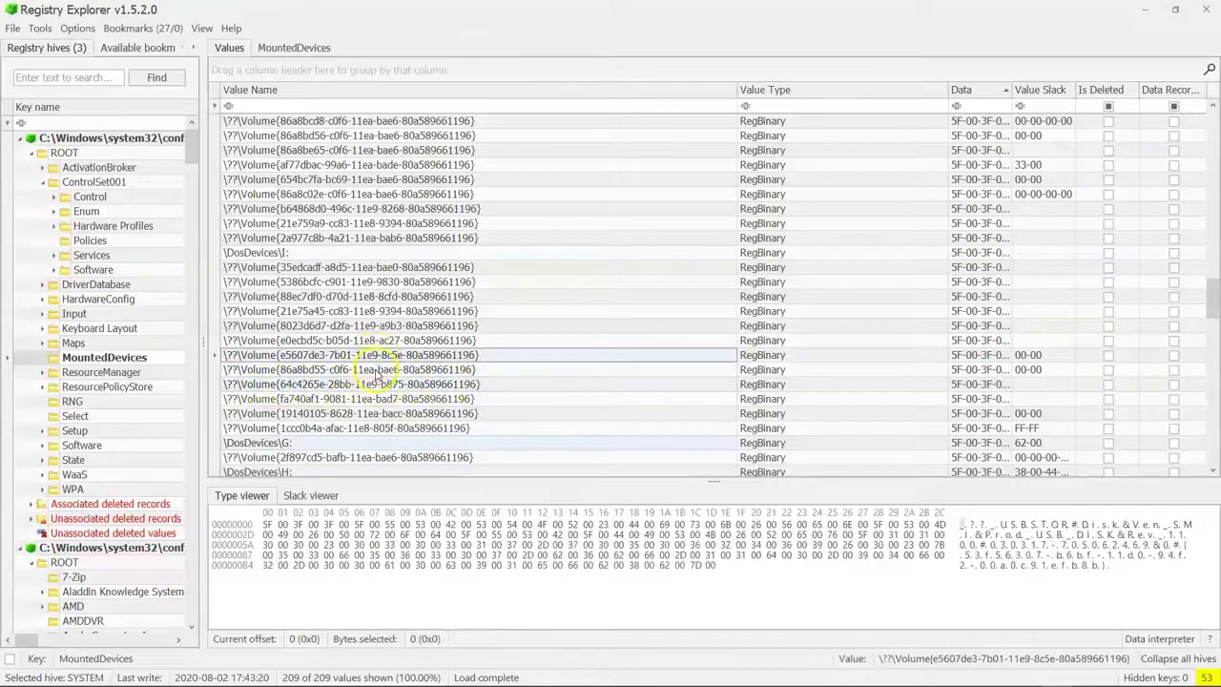
left_click(379, 370)
left_click(380, 385)
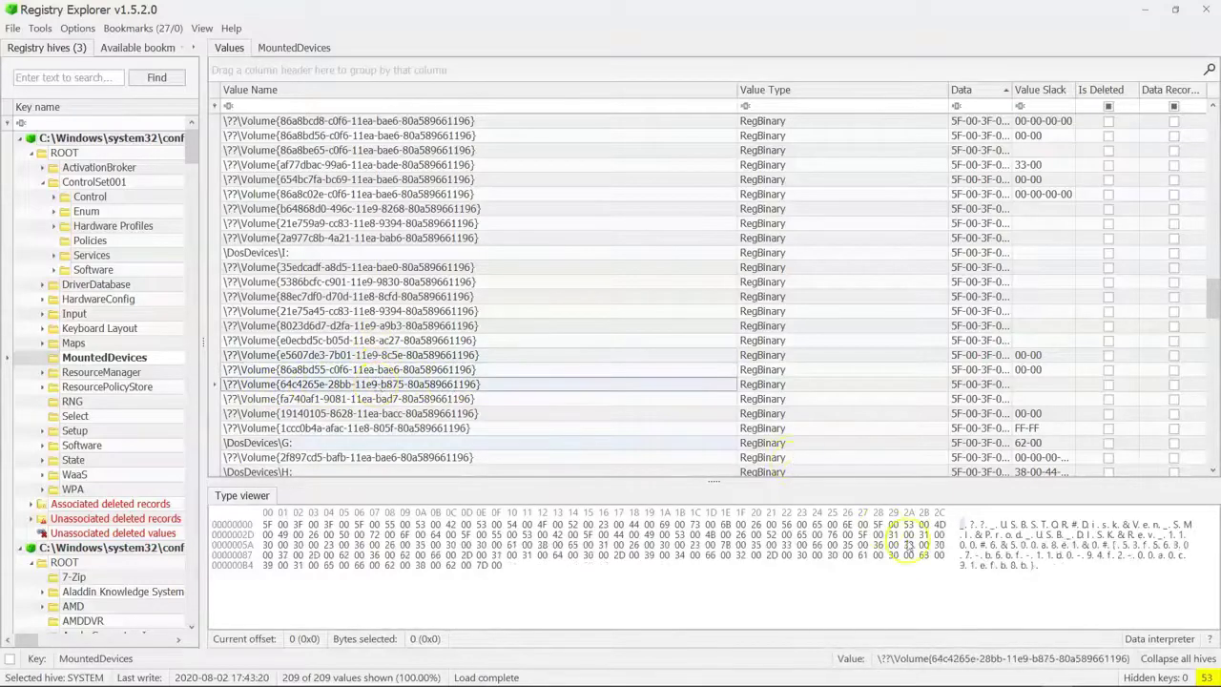
left_click_drag(1031, 544, 1121, 585)
- Check volumes fa740af1 and 19140105, then mark the 23-byte serial in 1ccc0b4a's data
left_click(470, 399)
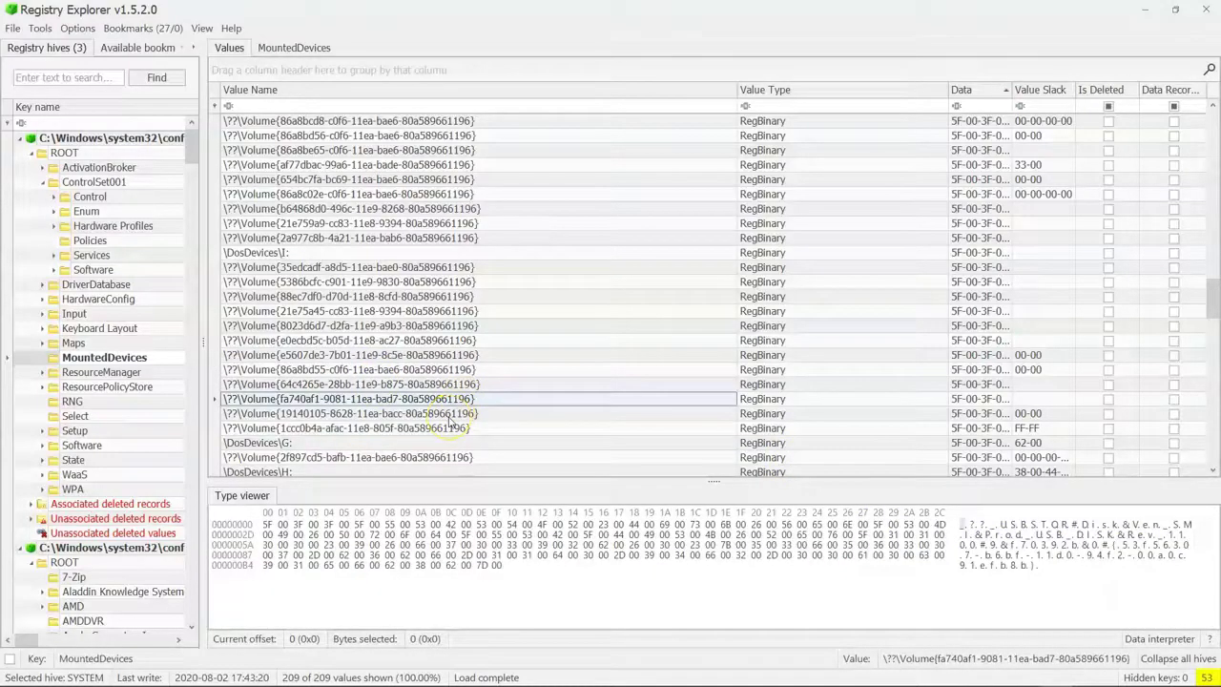
left_click(448, 416)
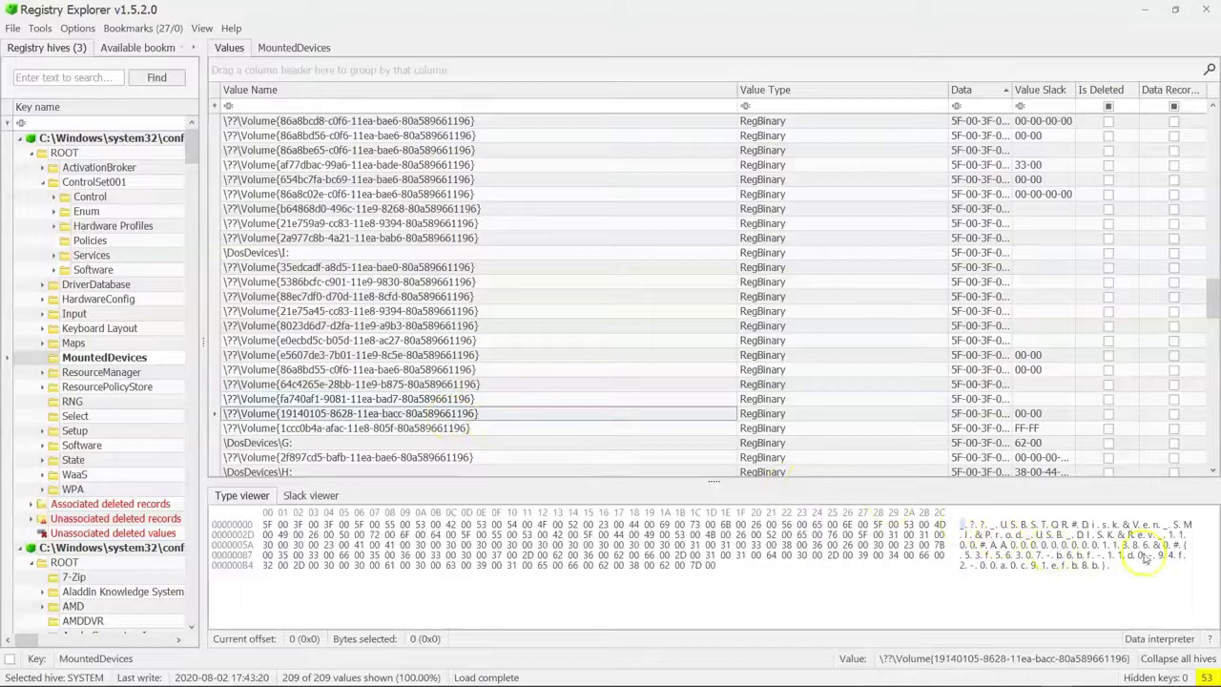
left_click(408, 429)
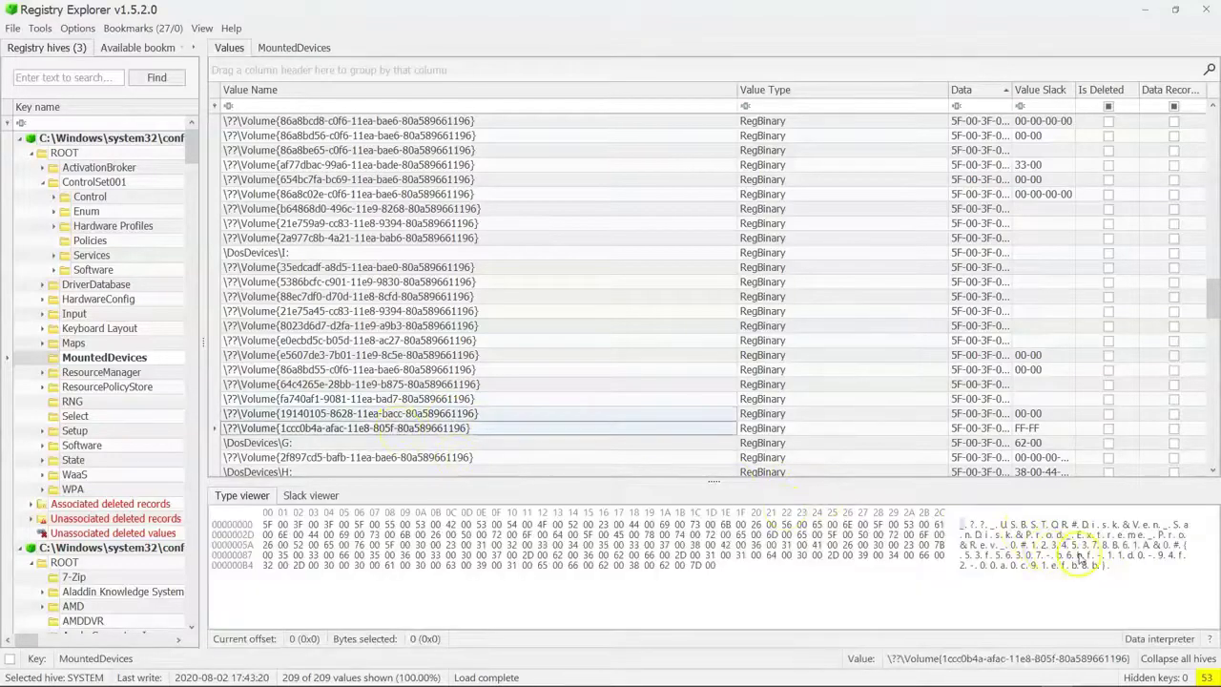
left_click_drag(1032, 544, 1152, 545)
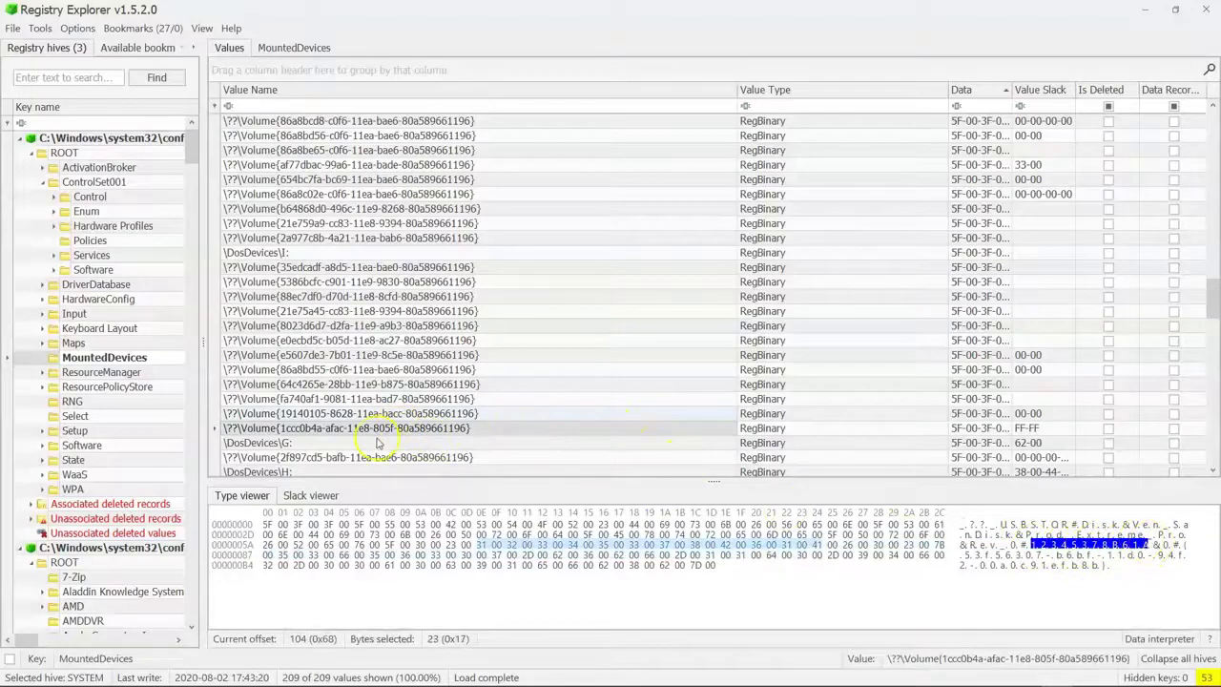
left_click(290, 431)
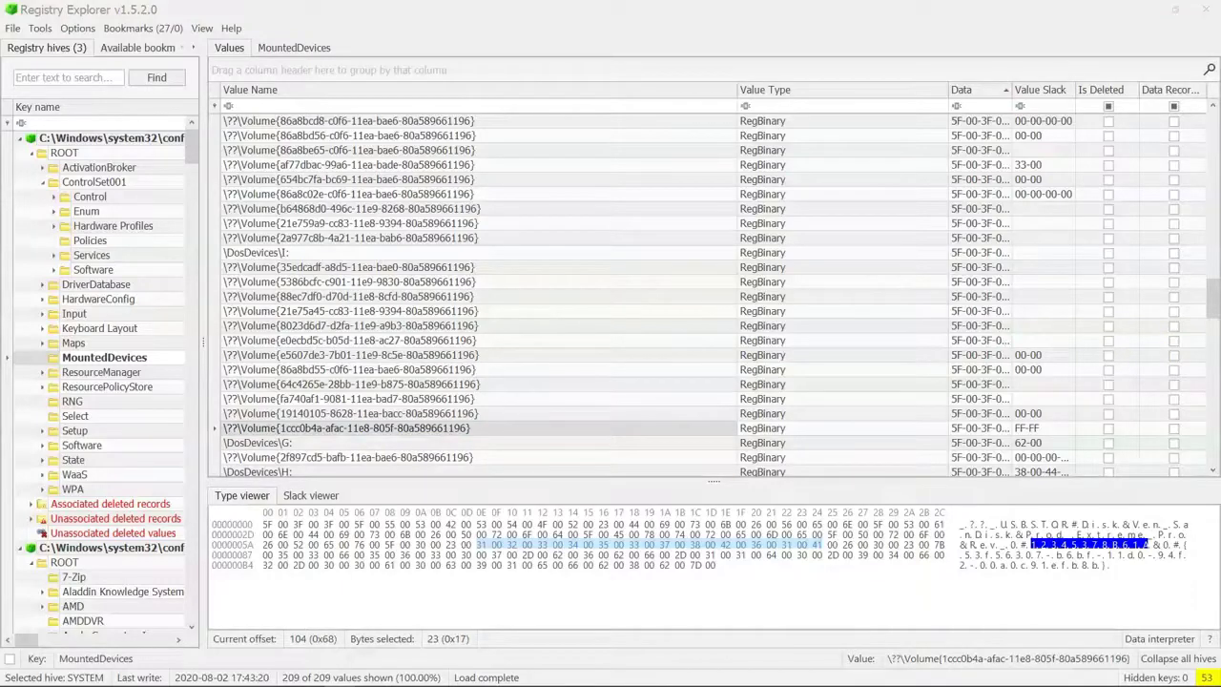
- Switch to the USB Analysis.pptx PowerPoint window with Alt+Tab
key("alt+Tab")
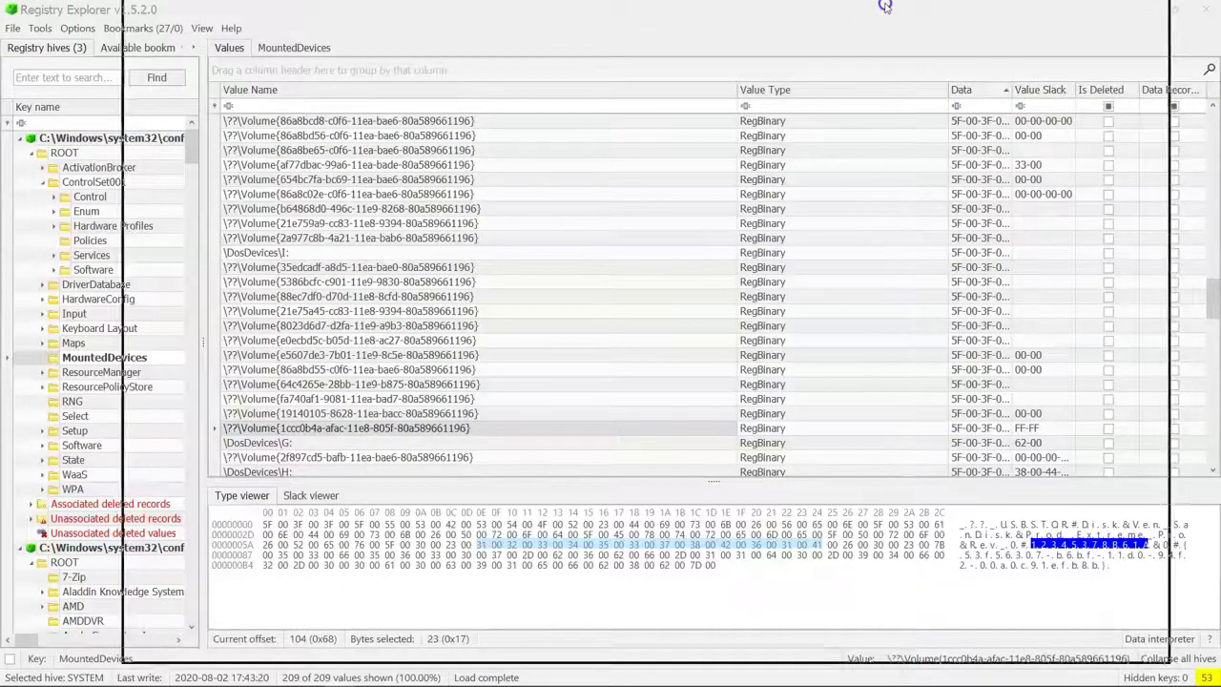